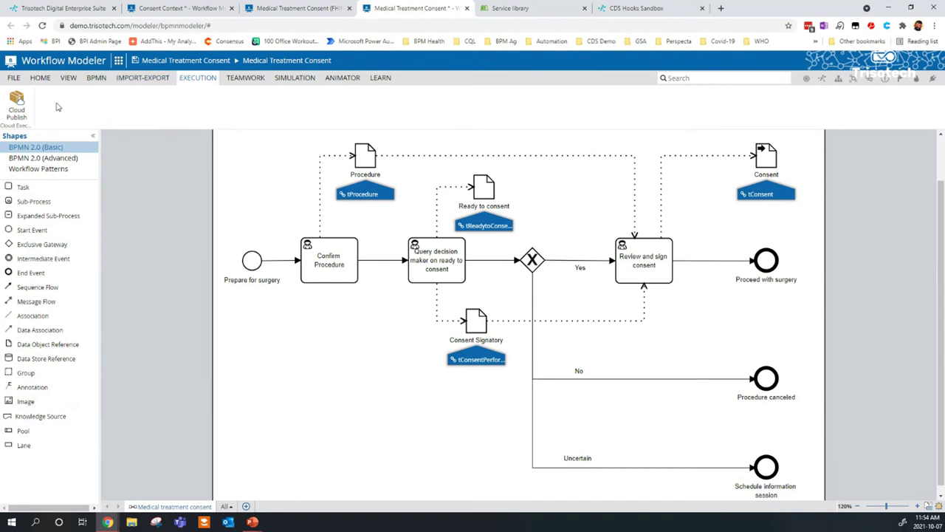
- Review the cloud publishing settings of the Medical Treatment Consent workflow, leaving them without publishing
left_click(20, 111)
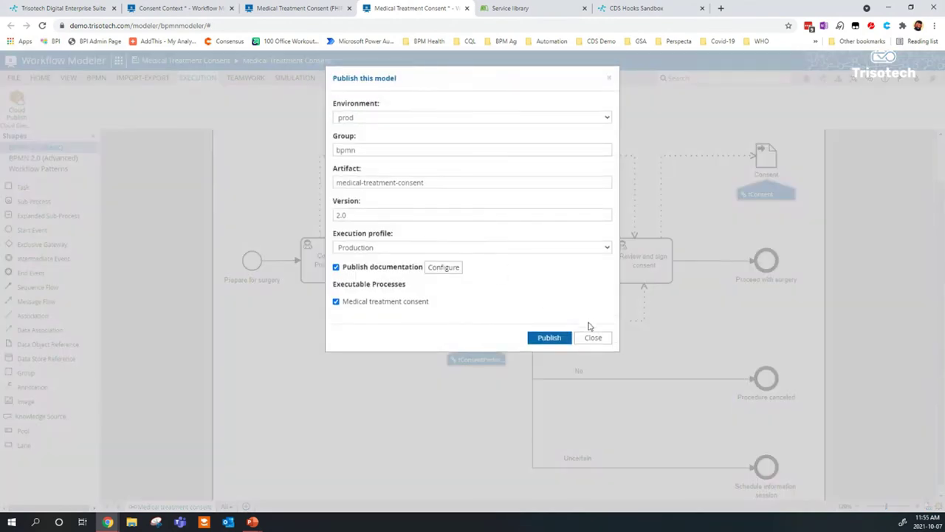
left_click(596, 339)
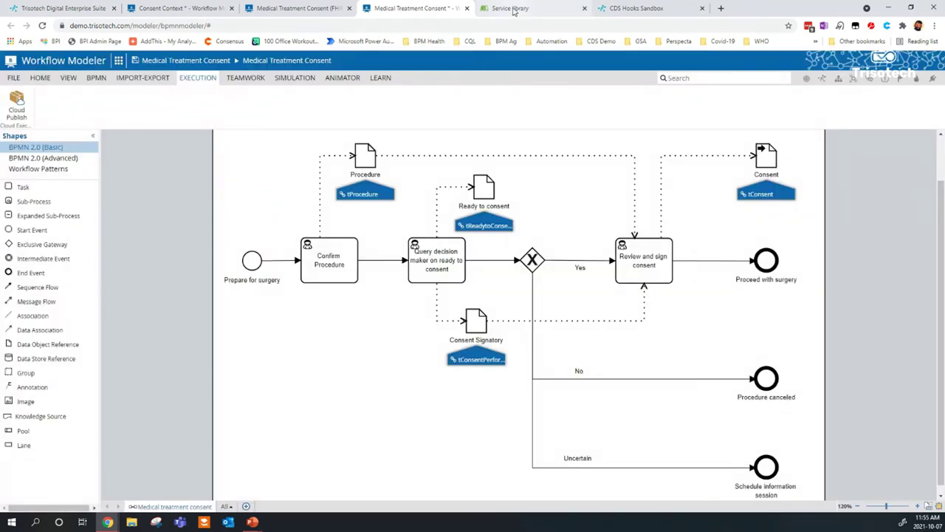
- Copy the CDS Hooks Discovery URL of the Medical Treatment Consent (BPM+FHIR) service from the Service Library
left_click(514, 9)
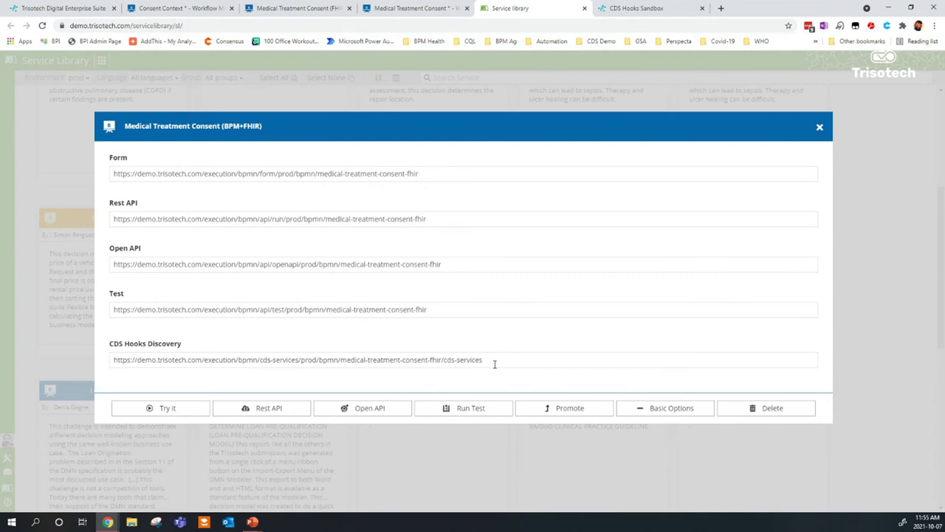
left_click(495, 364)
triple_click(491, 362)
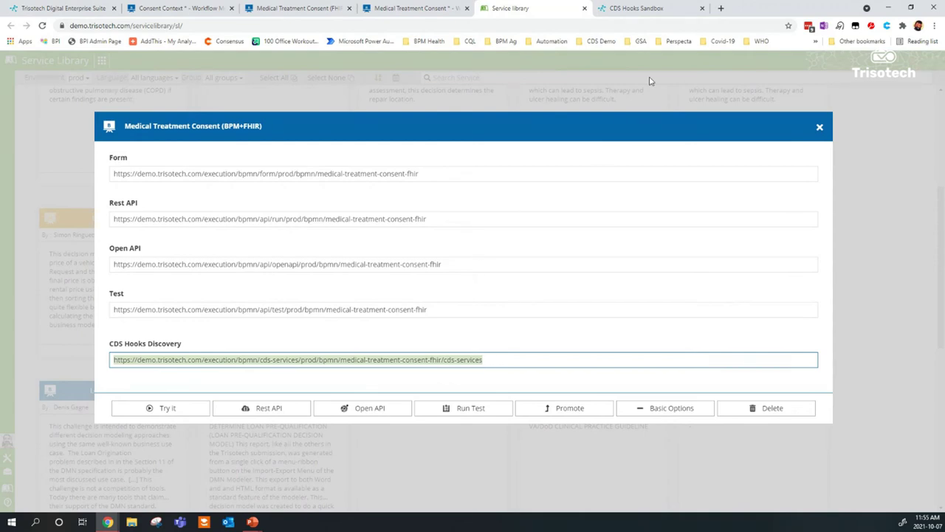
- Add a CDS service to the CDS Hooks Sandbox using the copied medical-treatment-consent-fhir discovery endpoint URL
left_click(647, 14)
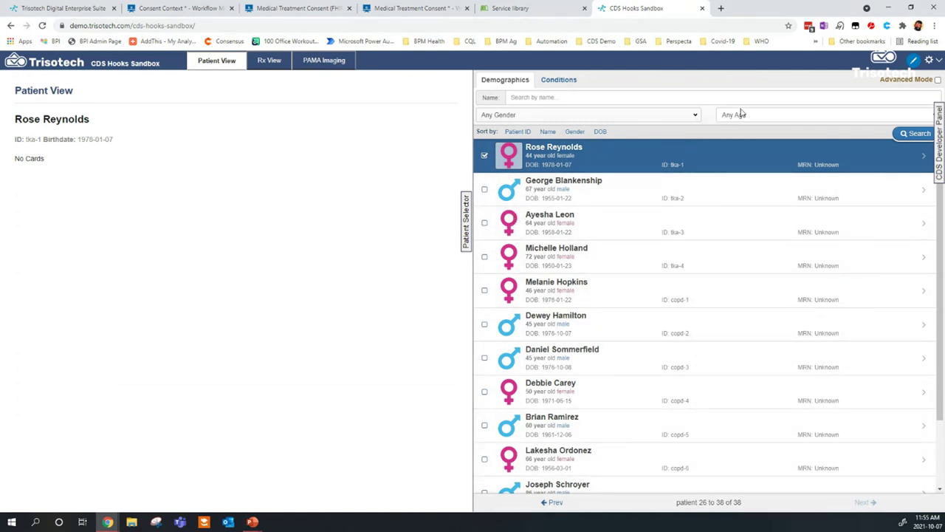
left_click(932, 61)
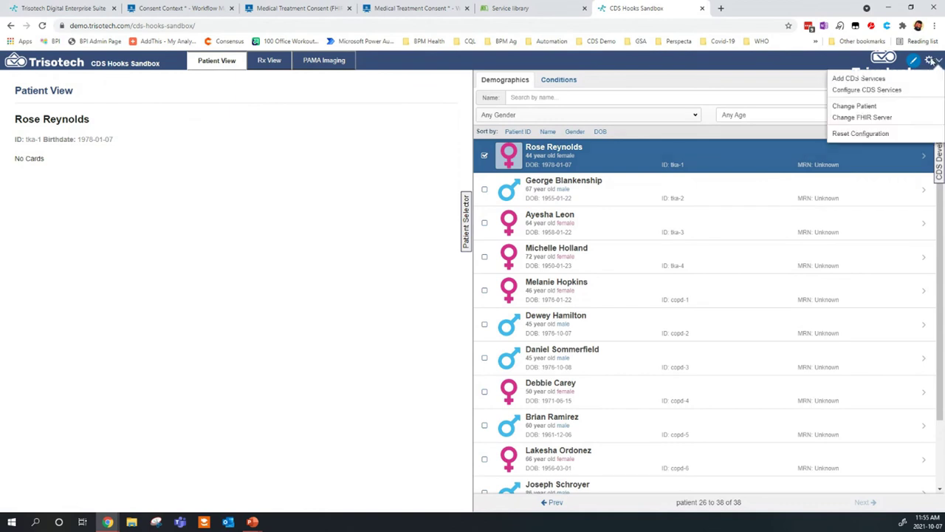
left_click(860, 78)
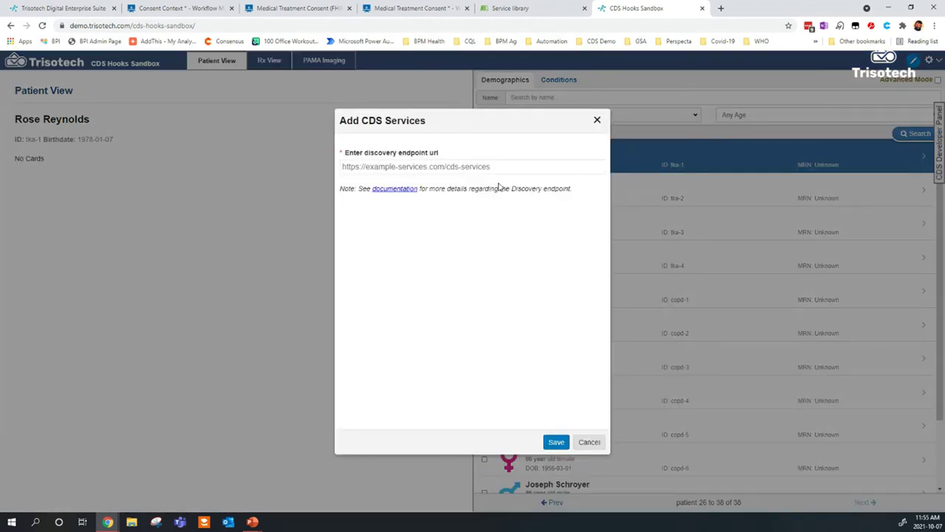
left_click(362, 168)
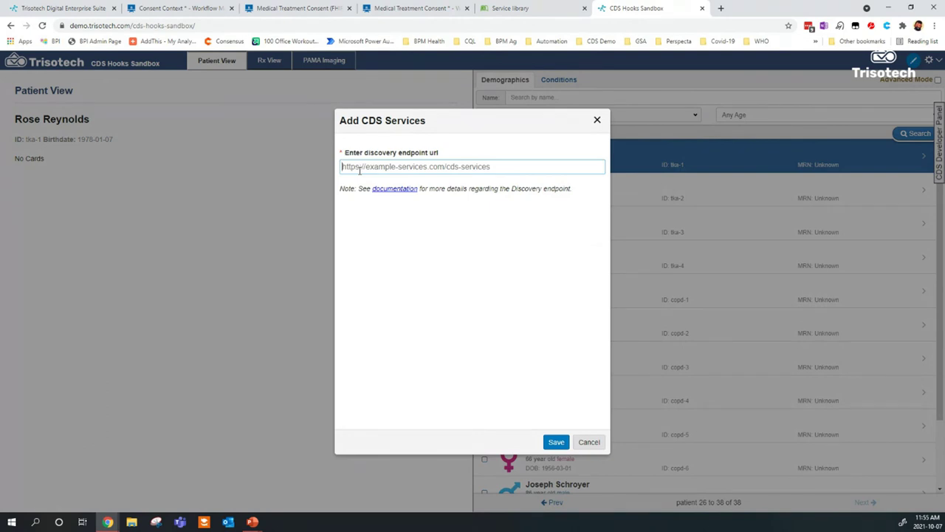
key("ctrl+v")
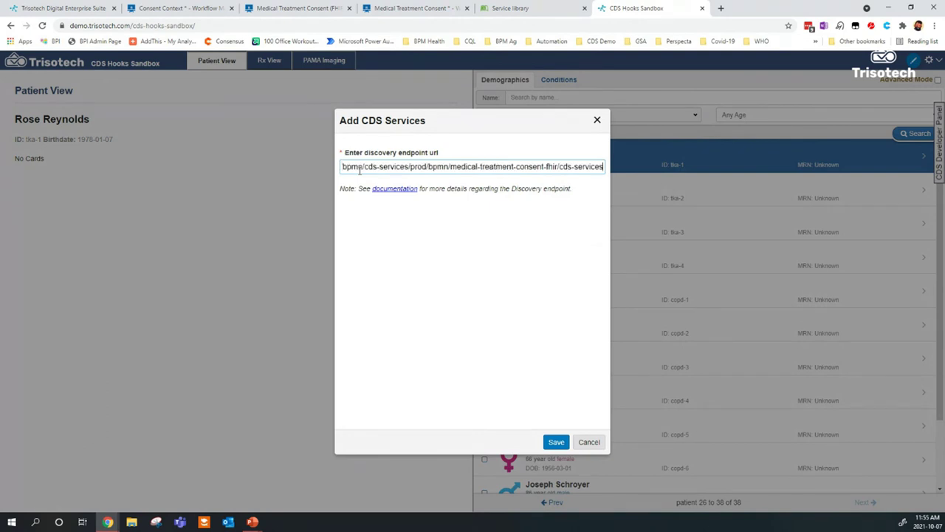
left_click(548, 442)
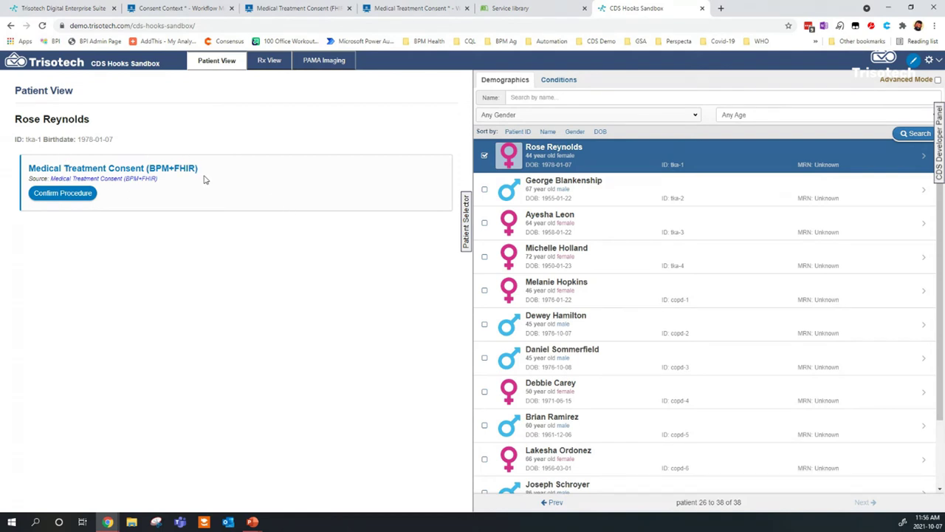
- Start Confirm Procedure from the current patient's consent card and run it with Total Hip Arthroplasty (THA)
left_click(66, 195)
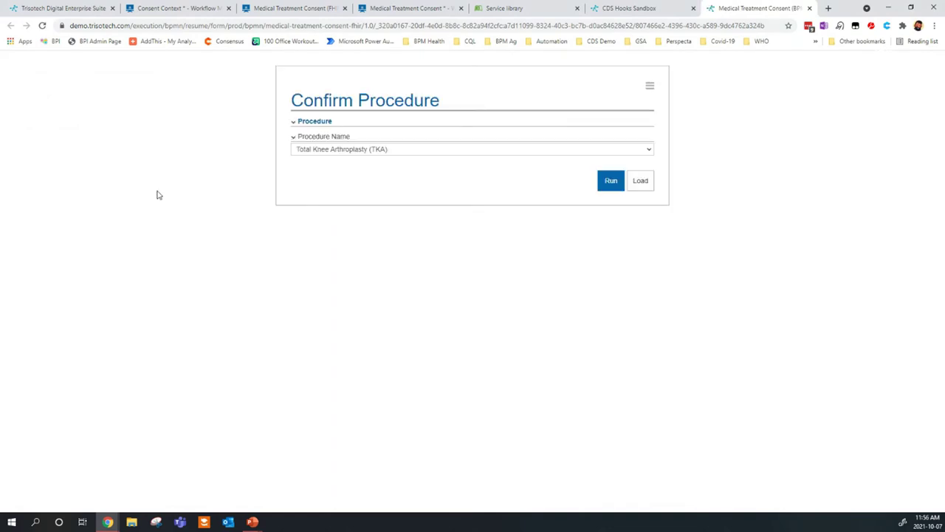
left_click(367, 151)
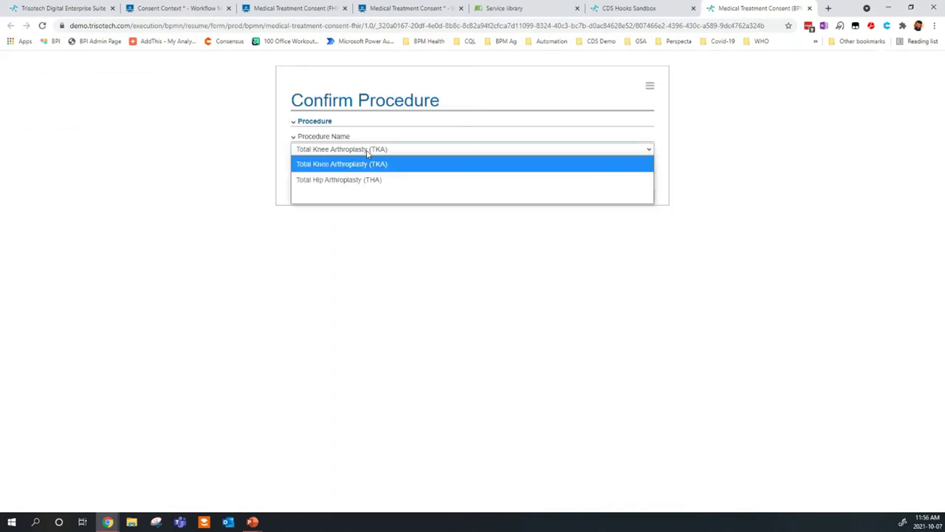
left_click(365, 181)
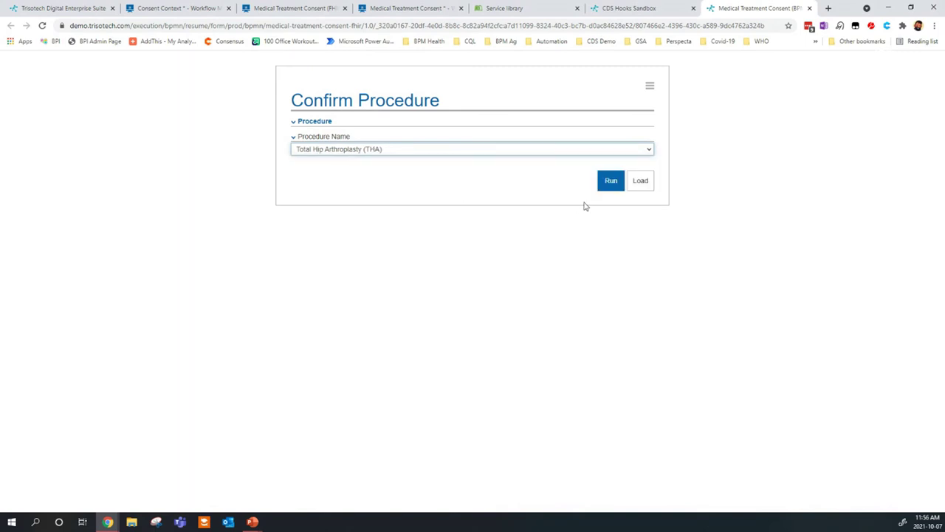
left_click(610, 183)
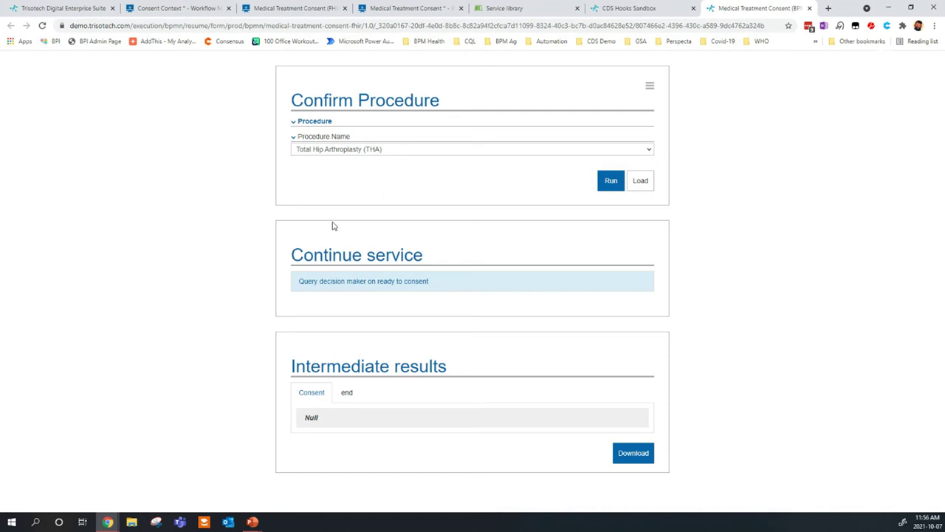
- Continue to the decision maker query, run it with Ready to consent set to Uncertain, and check the end result before closing the form
left_click(375, 284)
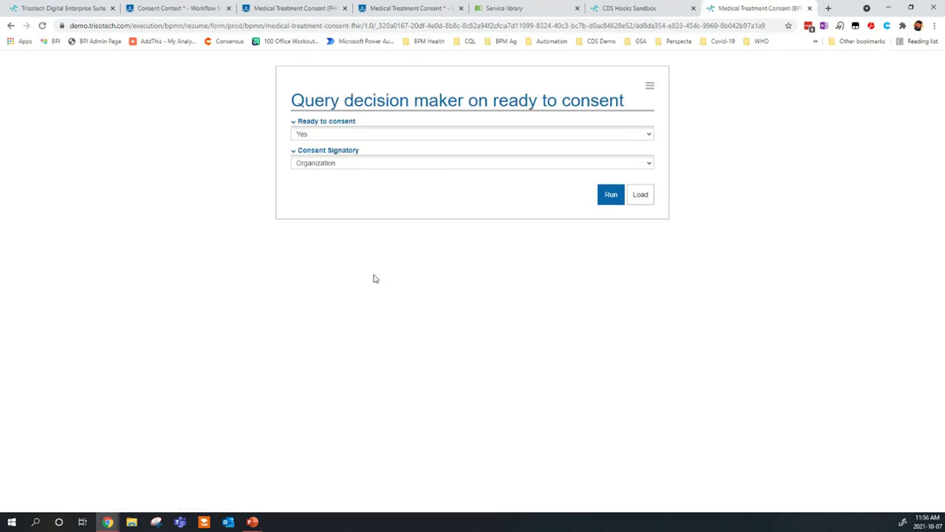
left_click(313, 134)
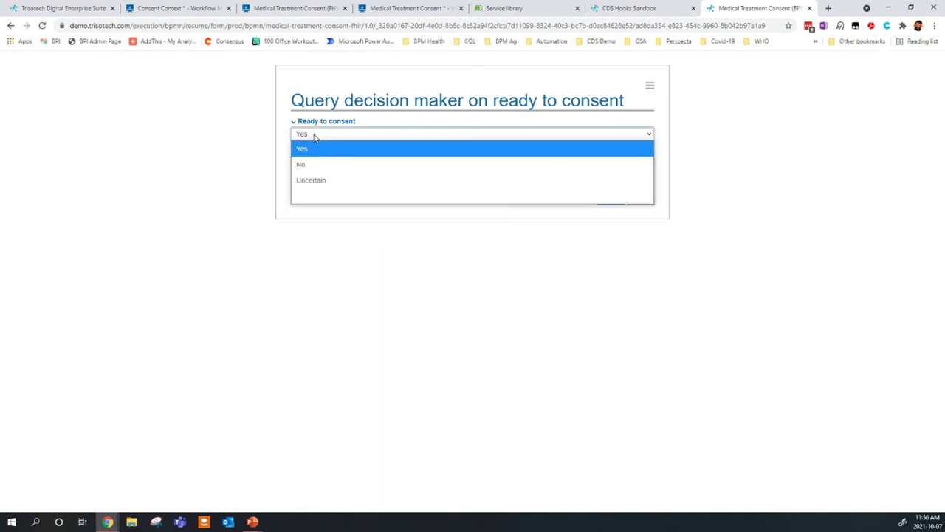
left_click(314, 184)
left_click(610, 195)
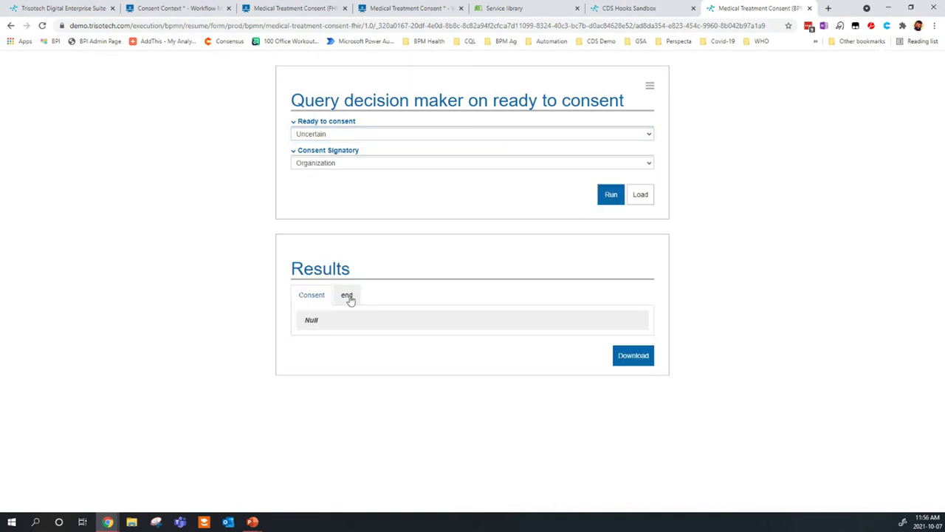
left_click(347, 295)
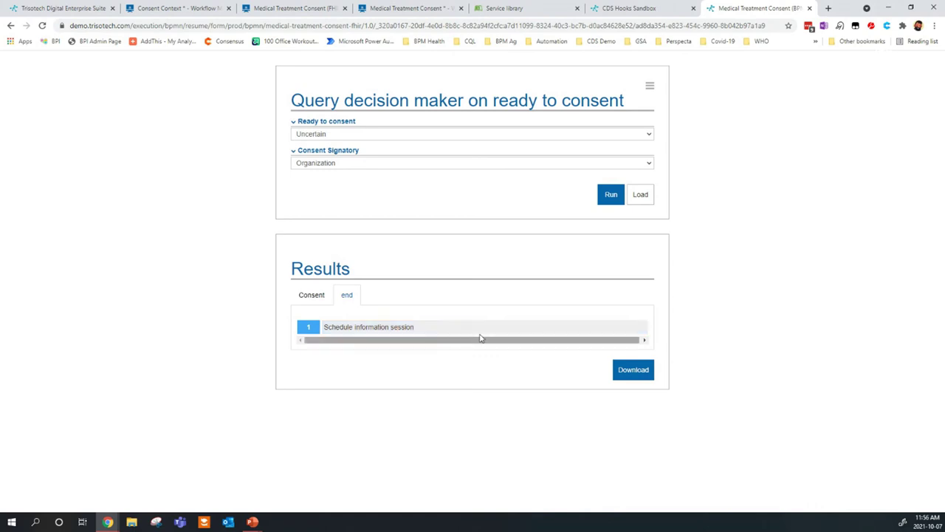
left_click(810, 9)
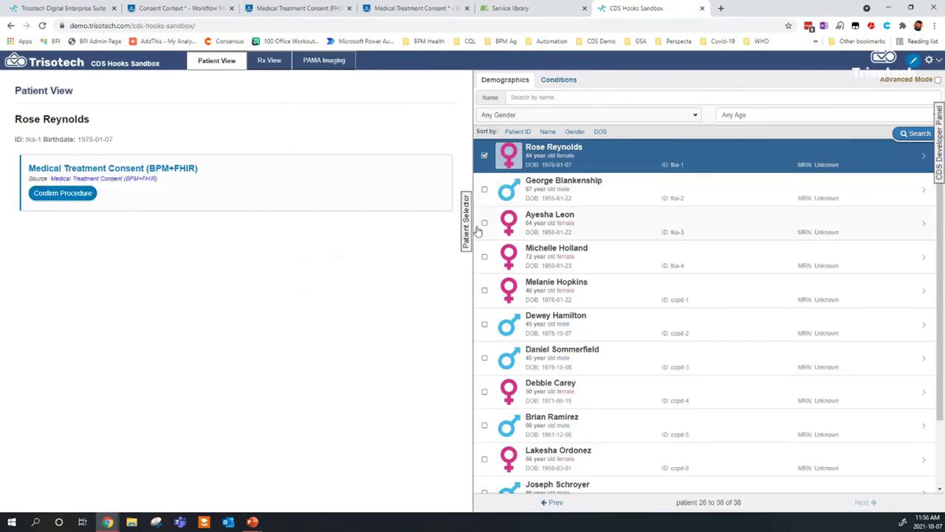
- Select the second patient in the sandbox list and run Confirm Procedure with Total Hip Arthroplasty (THA)
left_click(484, 191)
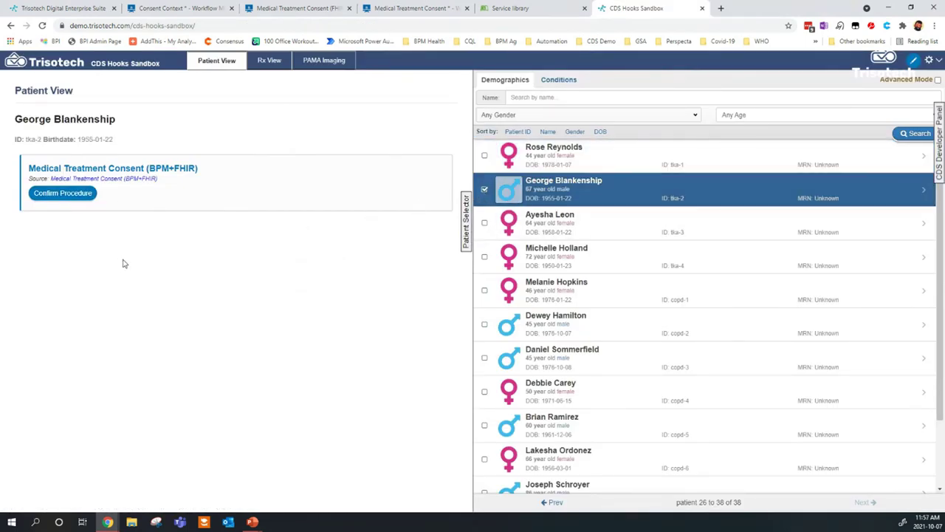
left_click(63, 194)
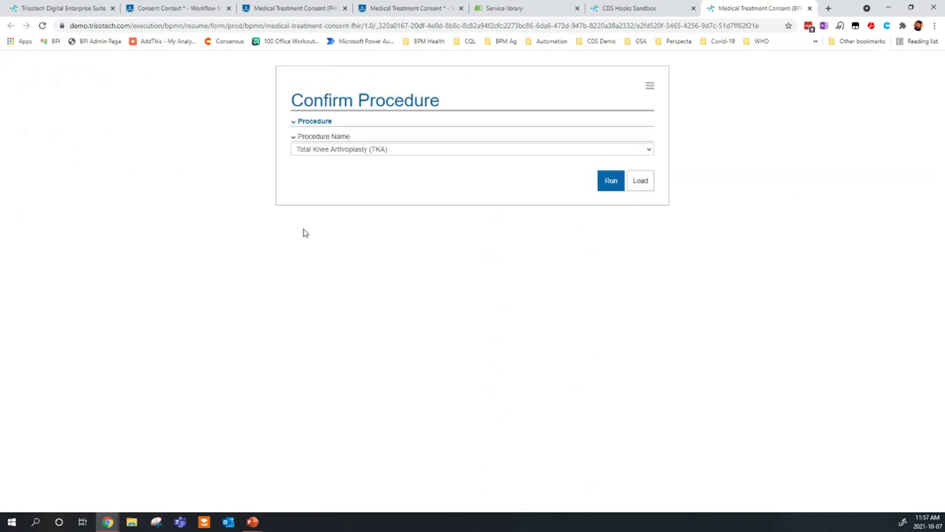
left_click(367, 150)
left_click(362, 183)
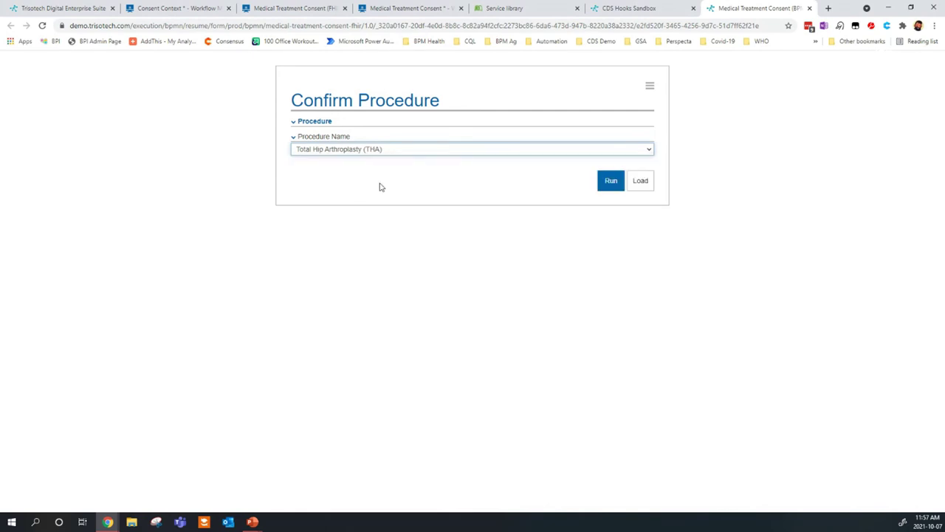
left_click(612, 187)
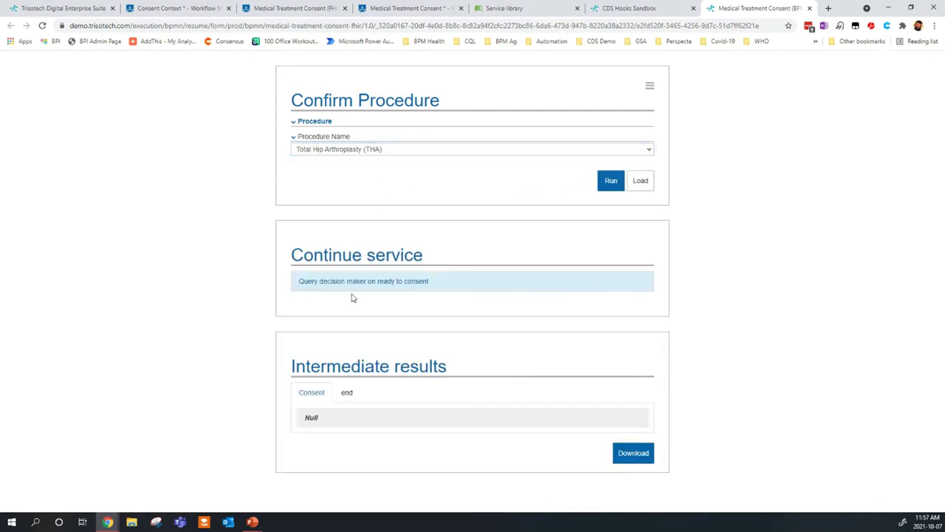
- Continue to the decision maker query and run it with Ready to consent left at Yes and Patient as Consent Signatory
left_click(357, 285)
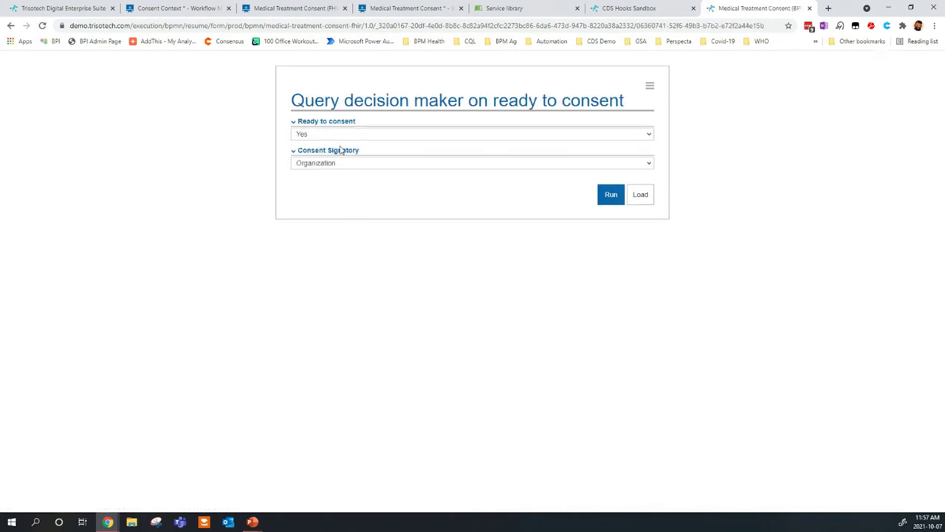
left_click(333, 164)
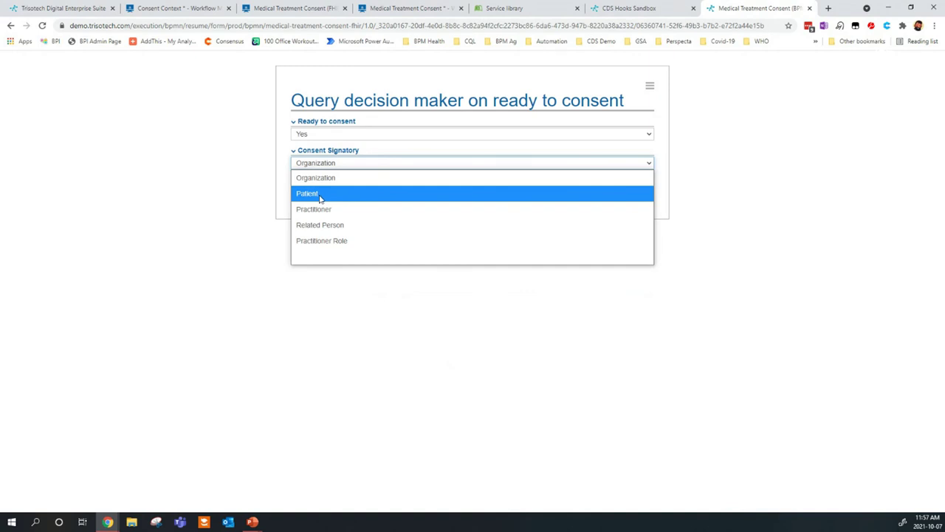
left_click(320, 196)
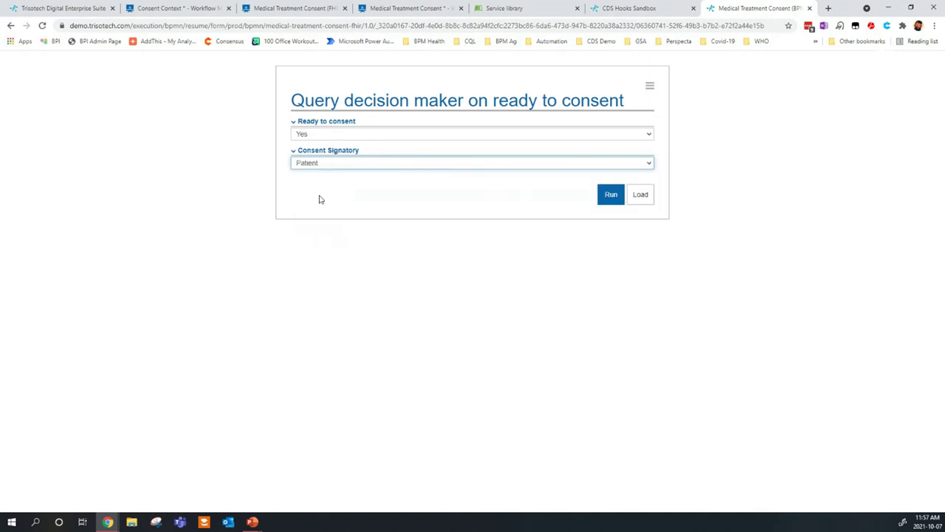
left_click(610, 195)
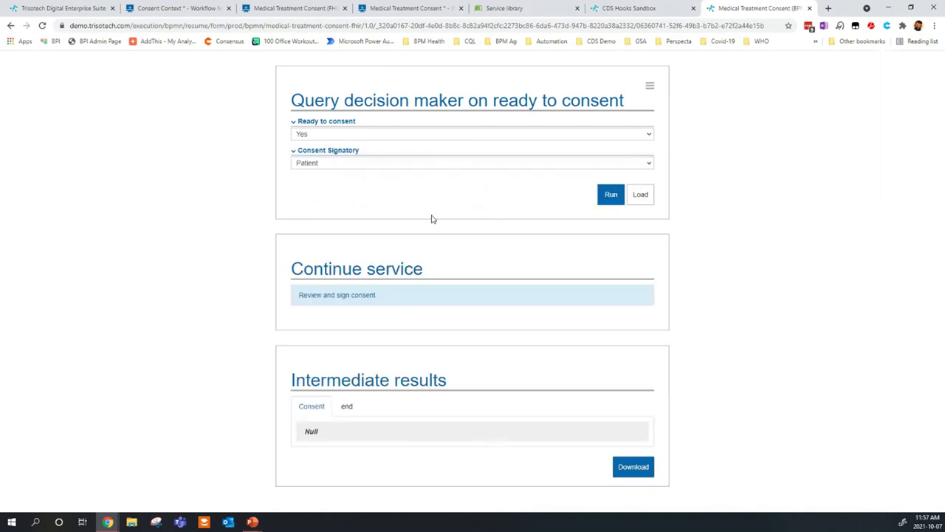
- Complete Review and sign consent with THA General Consent For Surgery Form.pdf as the Document Ref, and check the end and Consent results
left_click(344, 298)
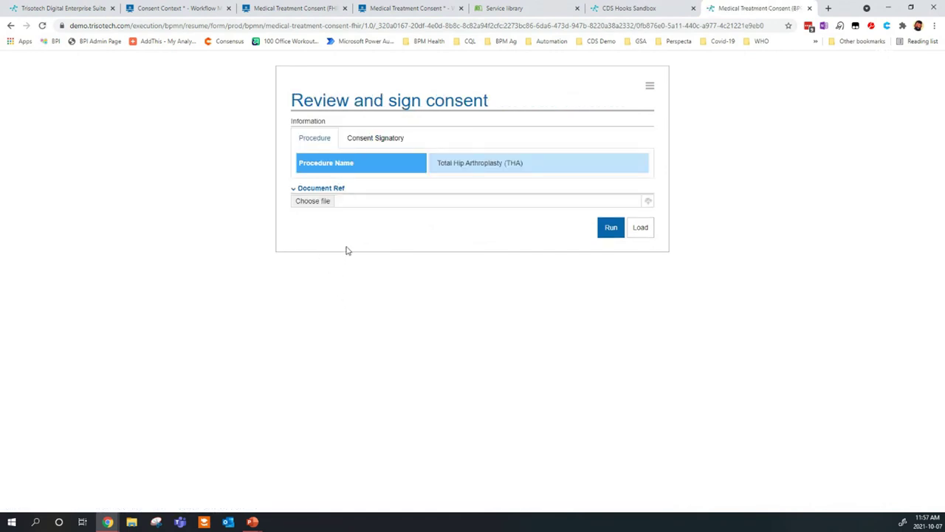
left_click(379, 140)
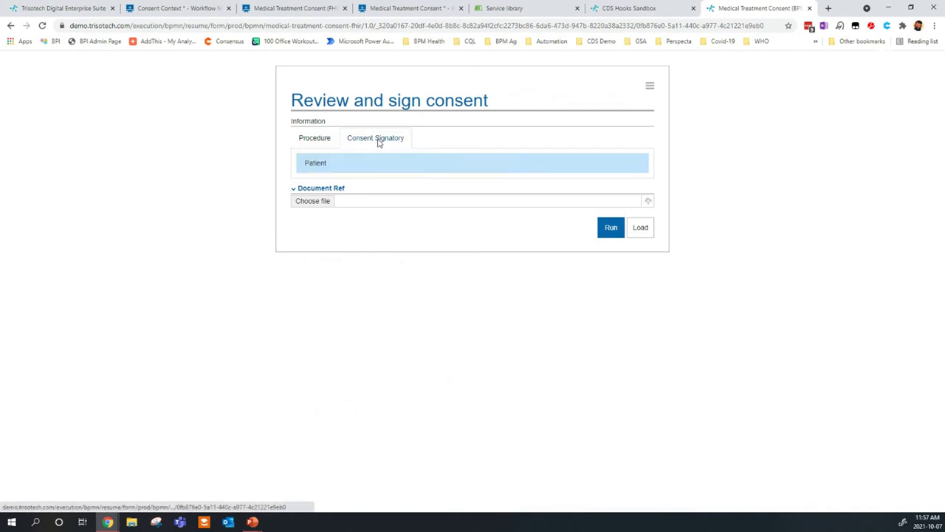
left_click(317, 140)
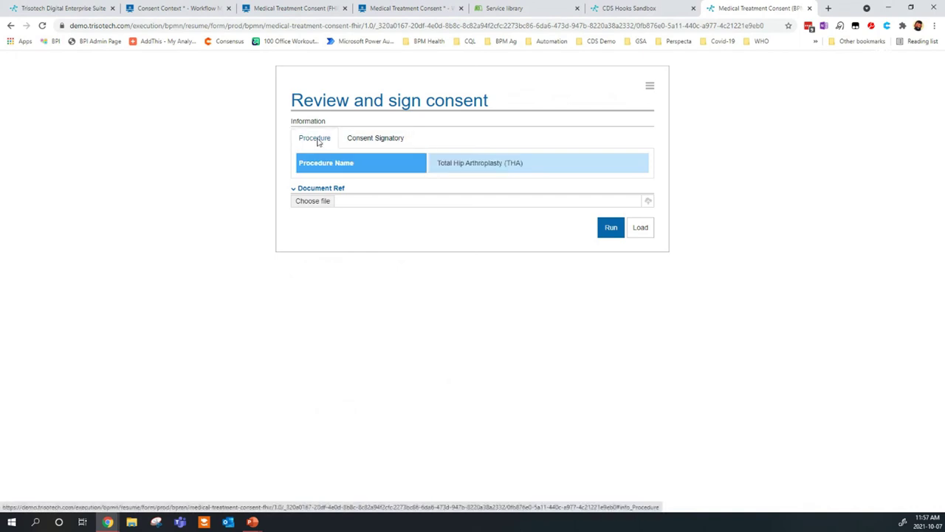
left_click(320, 204)
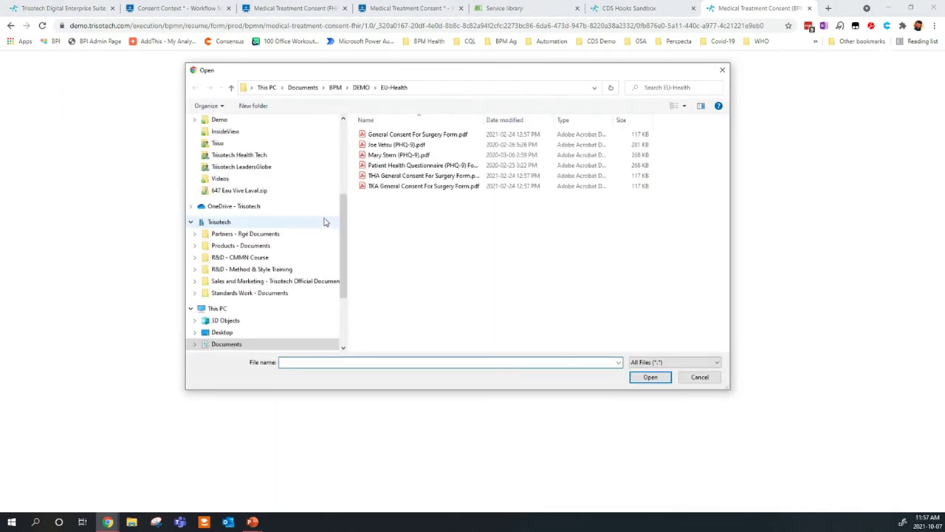
double_click(412, 177)
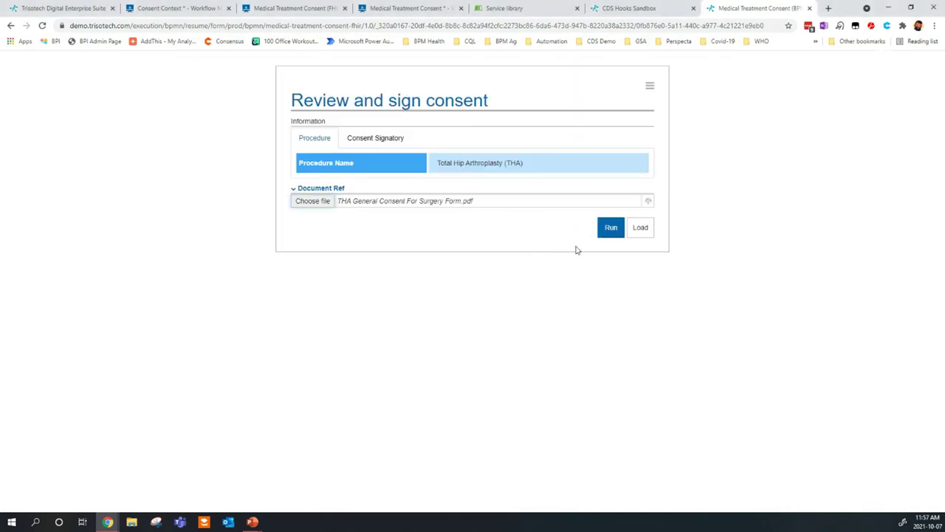
left_click(611, 230)
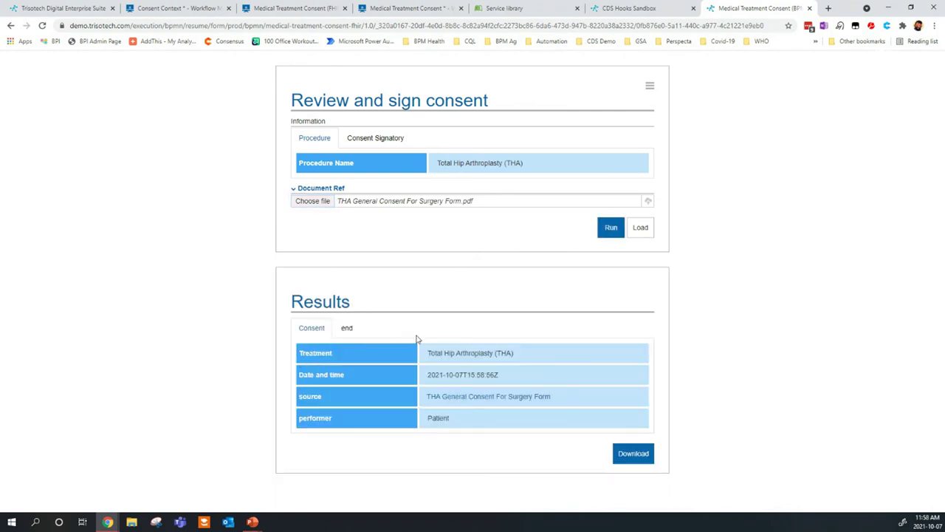
left_click(346, 329)
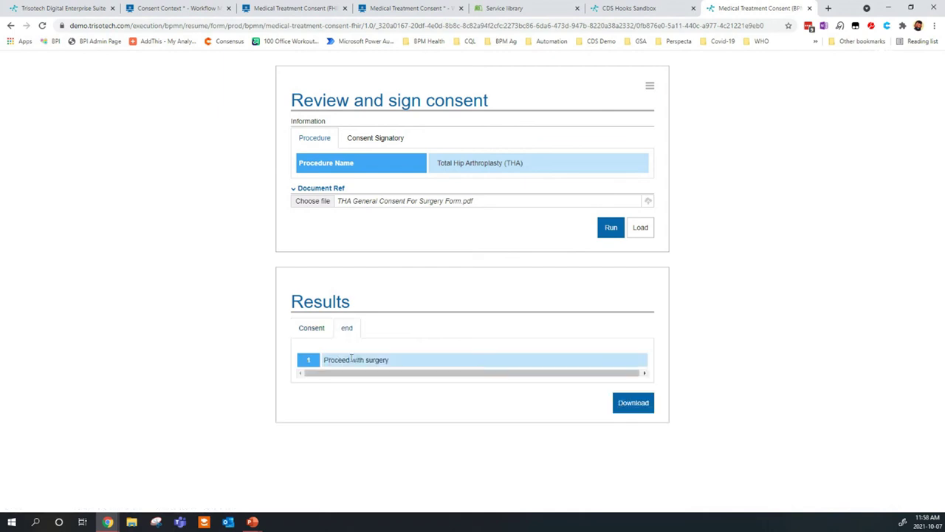
left_click(312, 328)
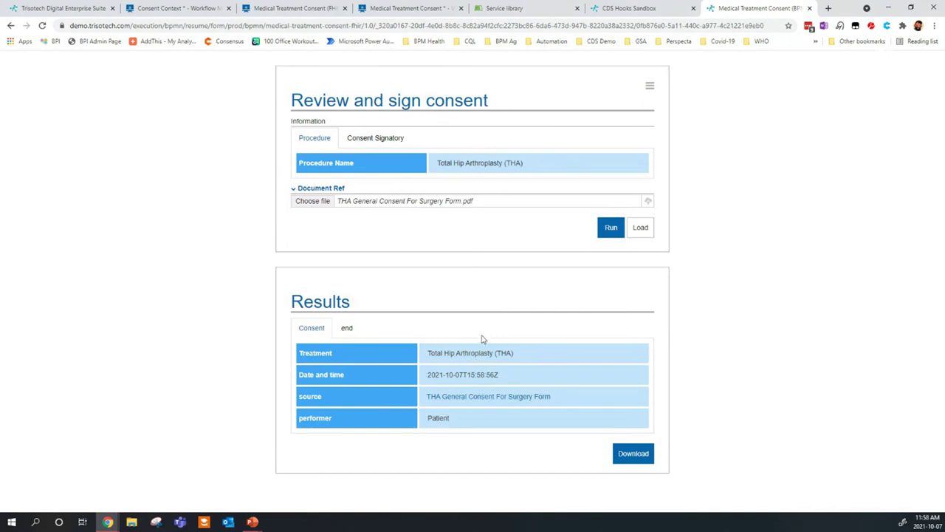
- Switch back to the CDS Hooks Sandbox and open the selected patient's record to view its Consent resources
left_click(626, 9)
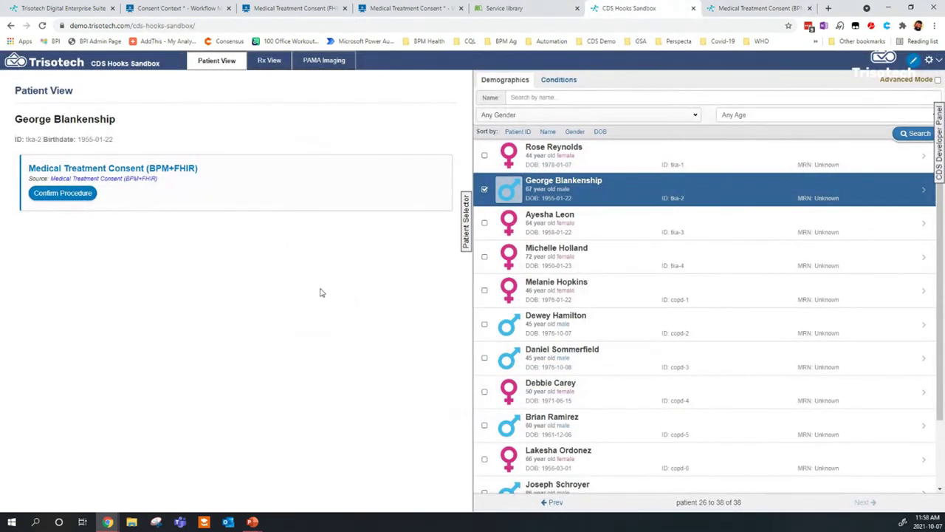
left_click(566, 187)
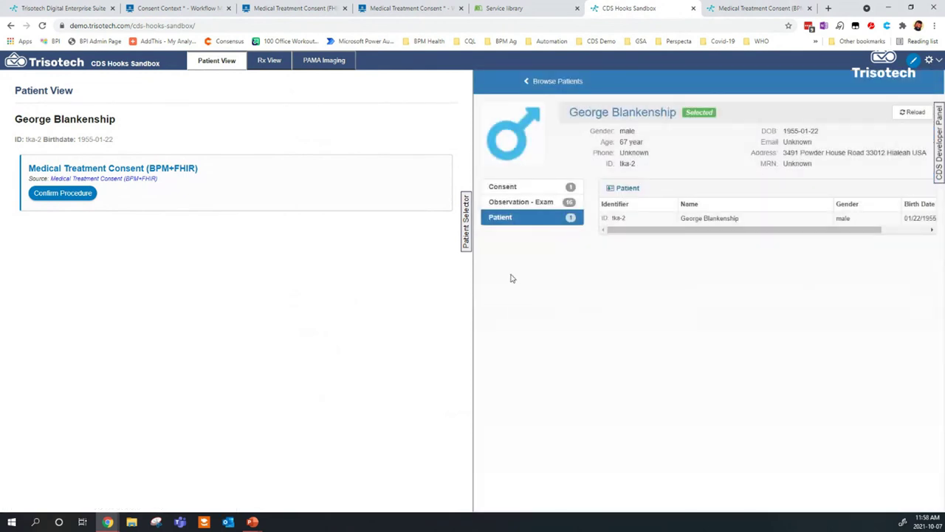
left_click(506, 189)
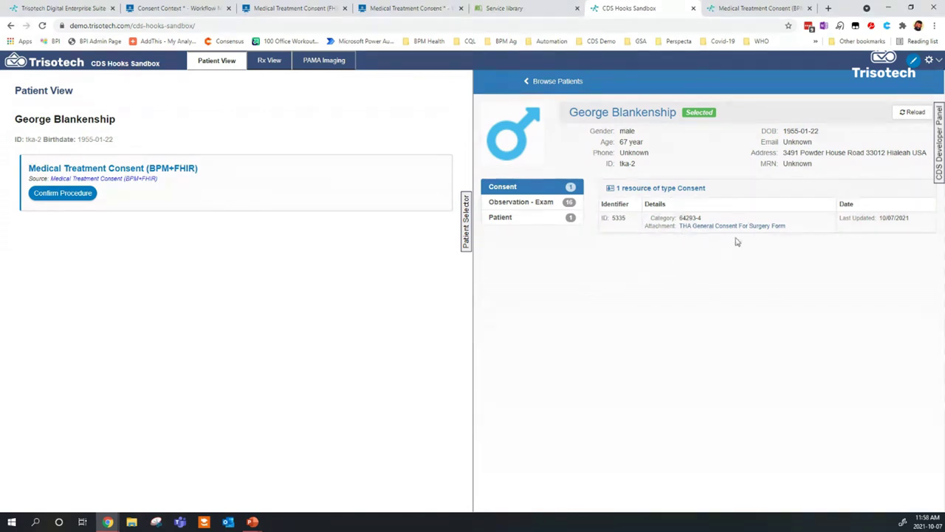
- Open the patient's consent entry on the FHIR server and examine the Consent resource in the response body
left_click(620, 221)
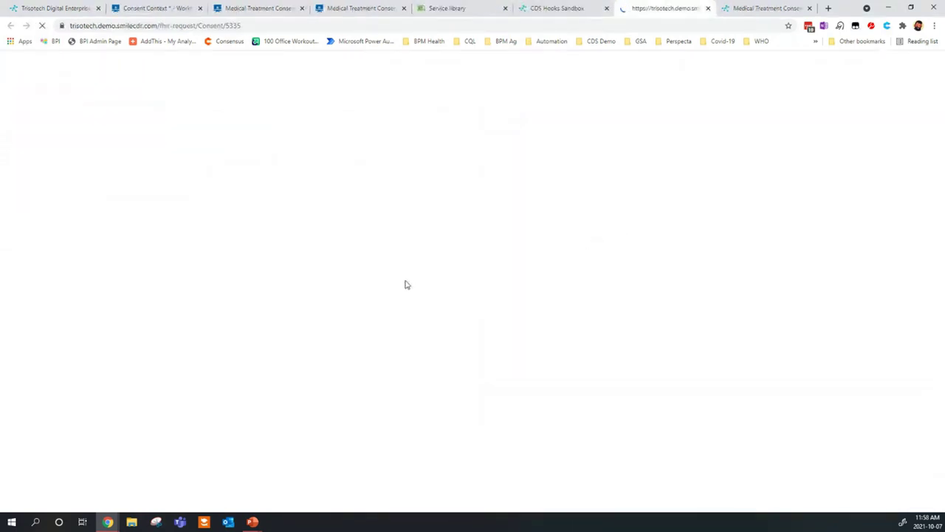
scroll(170, 229, "down", 1)
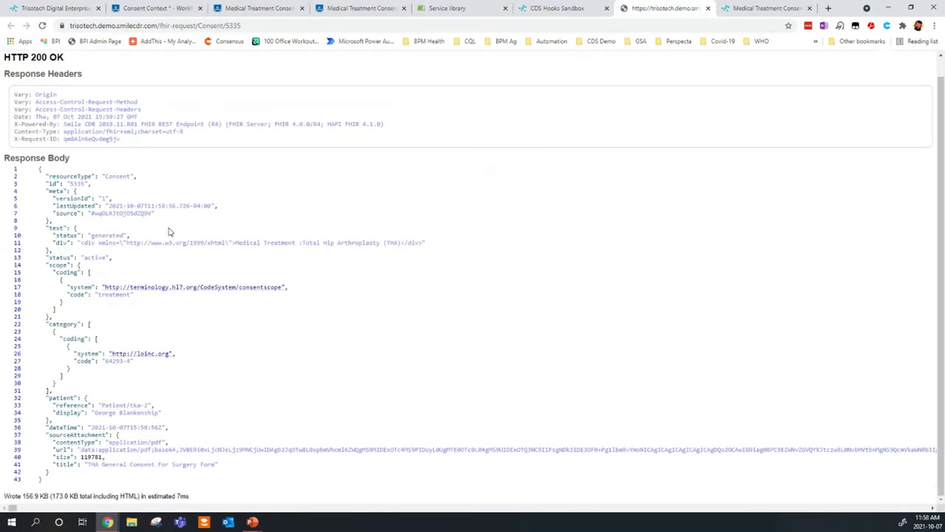
scroll(195, 279, "up", 1)
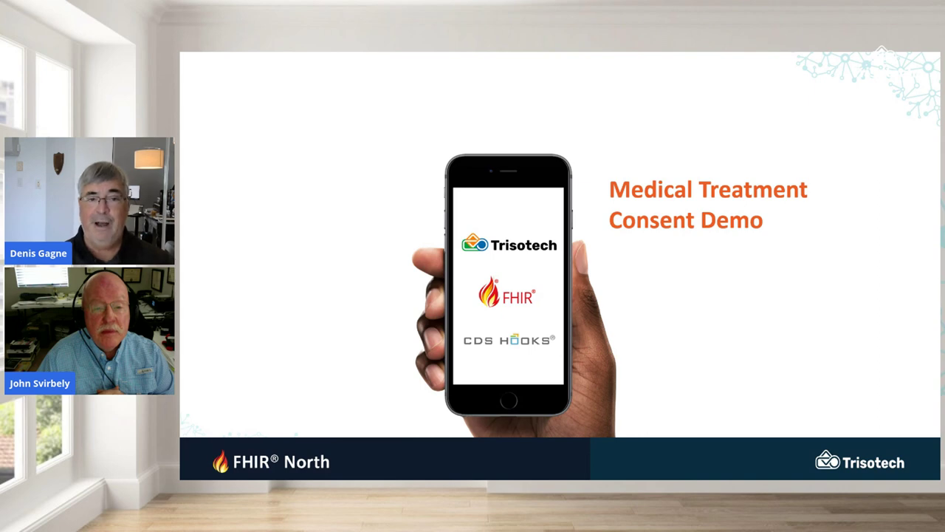
left_click(845, 360)
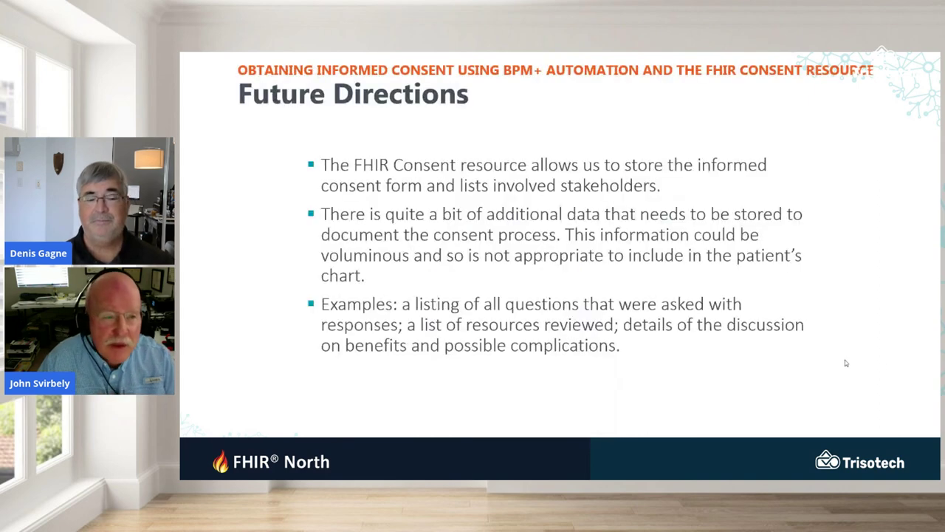